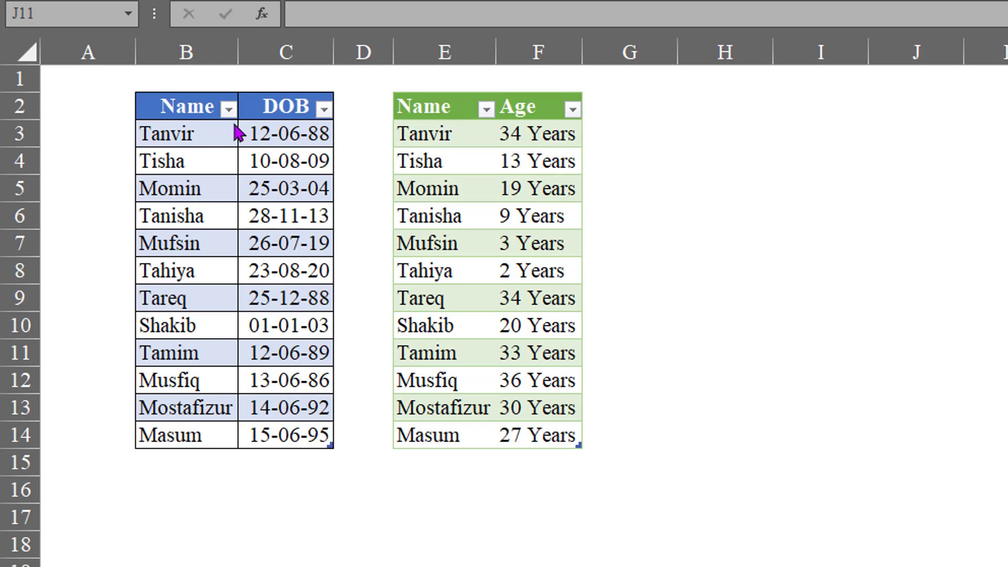
Replace the date of birth in the first data row of the Name and DOB table, cell C3.
left_click(279, 133)
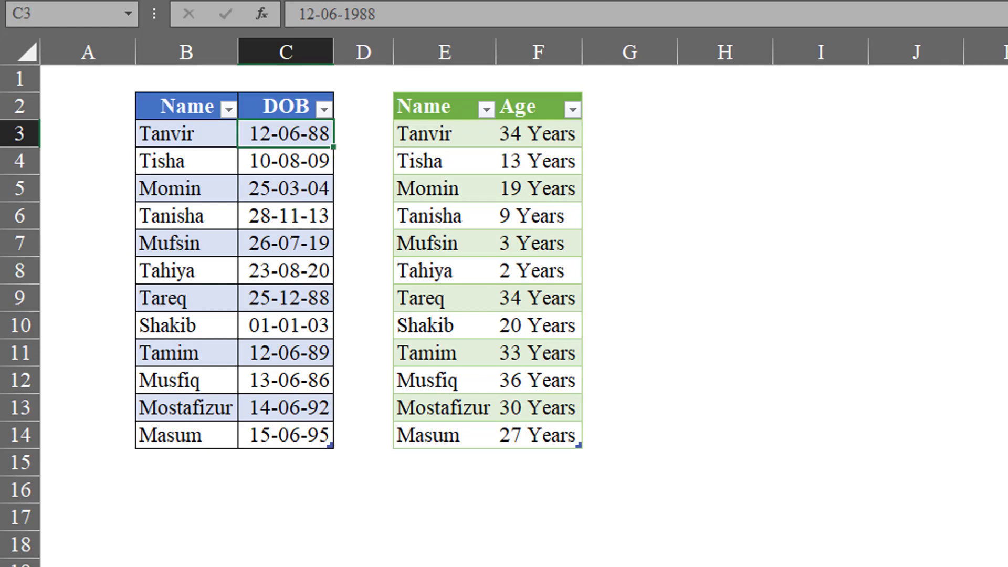
type("12-0")
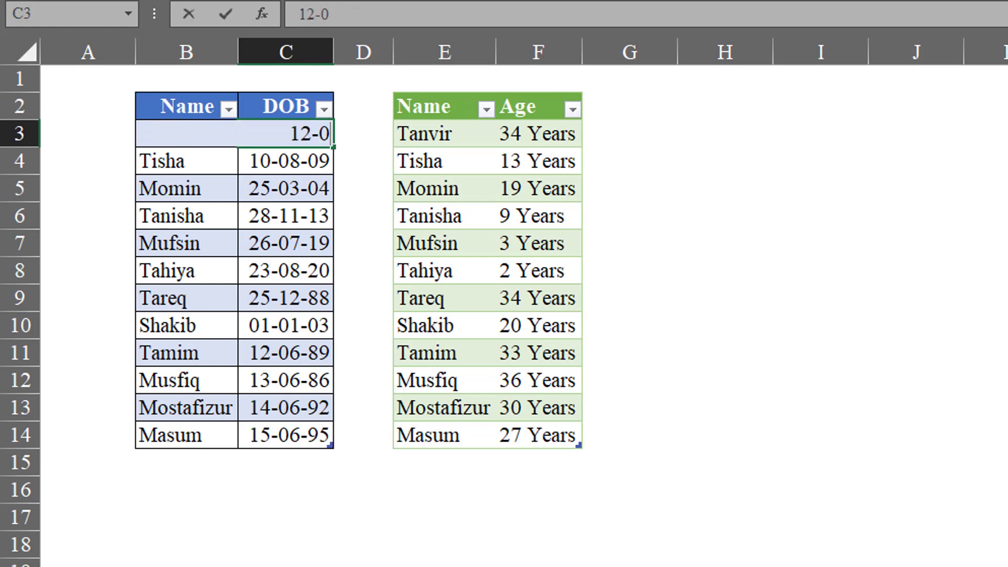
type("6-85")
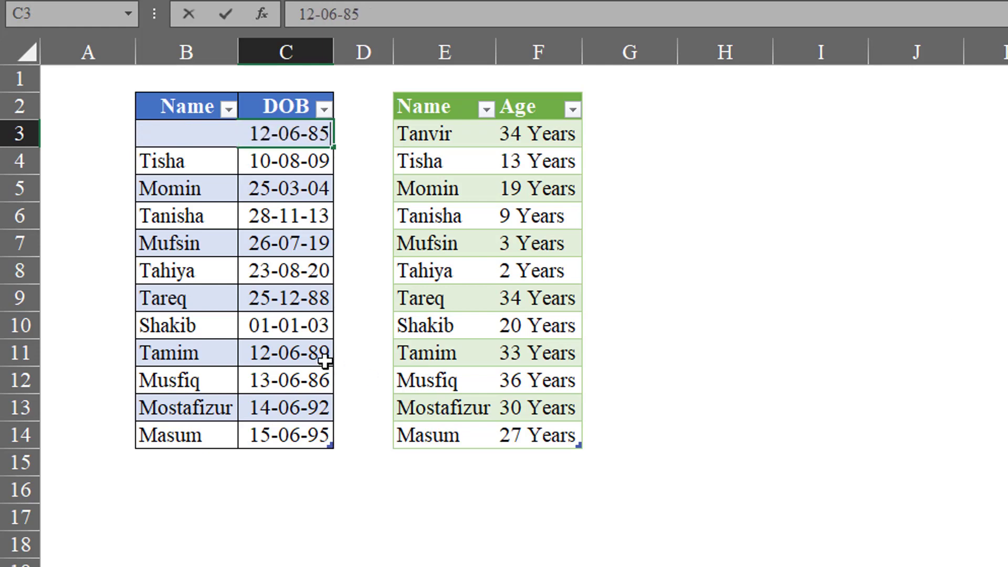
left_click(325, 361)
Add a record in row 15 directly below the Name and DOB table, entering the person's name and date of birth.
left_click(225, 474)
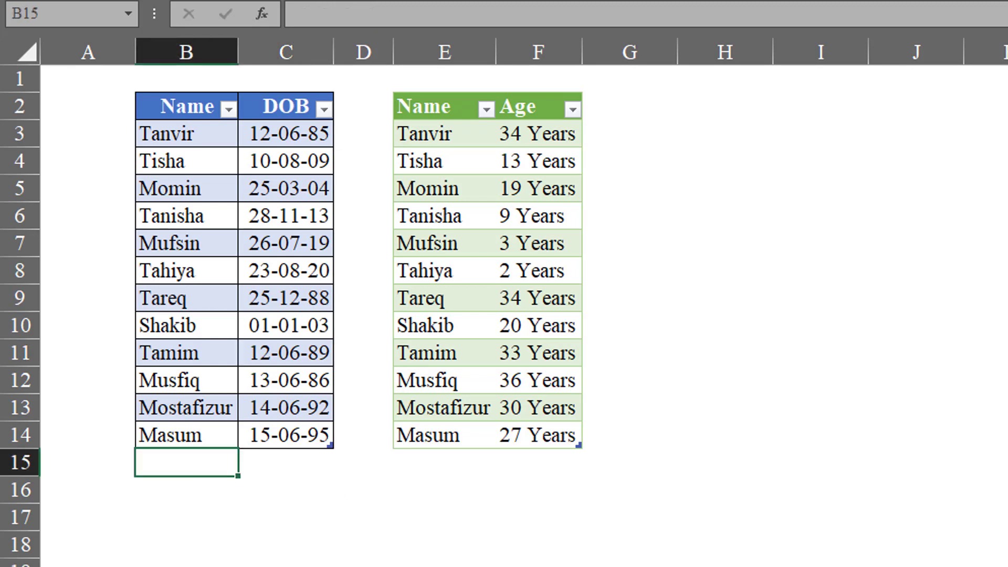
type("Shakin")
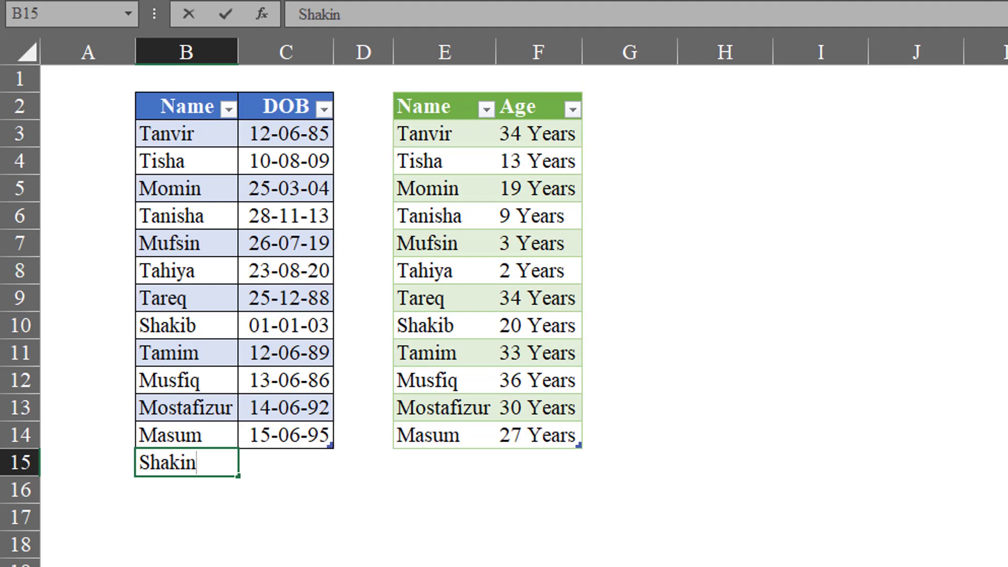
key("Tab")
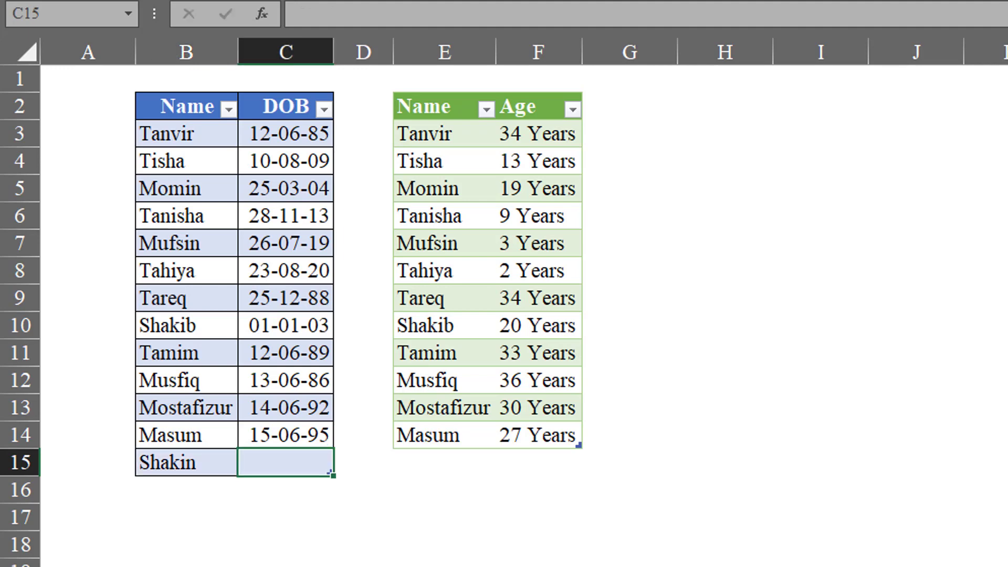
type("15-0")
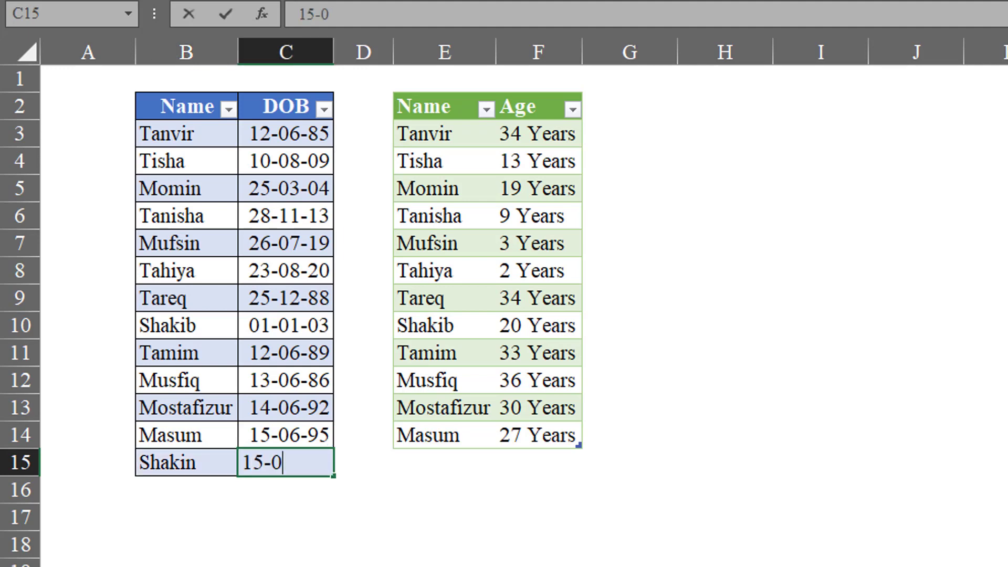
type("7-1987")
left_click(912, 404)
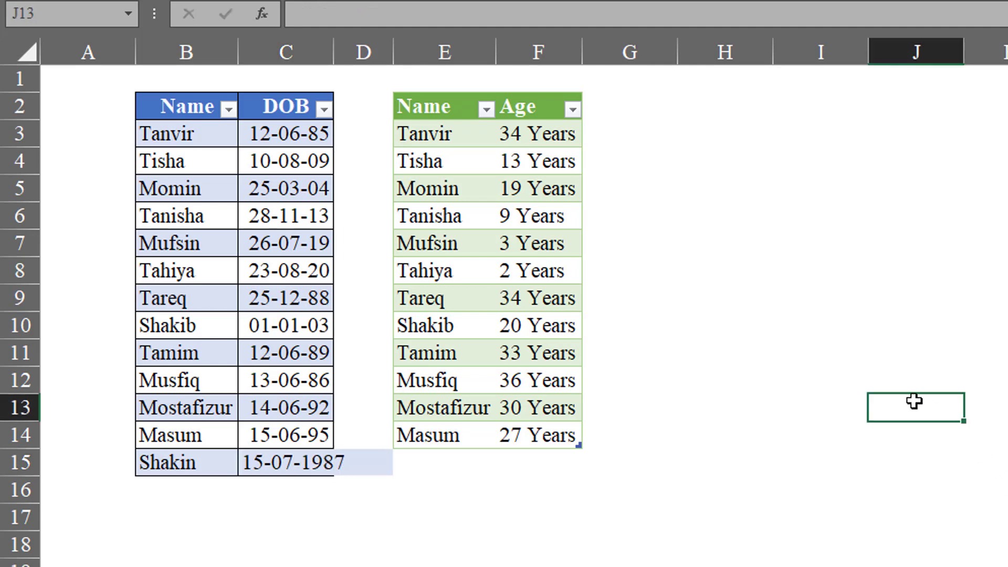
Refresh the green Name and Age query table so that it picks up the edited source data.
left_click(530, 192)
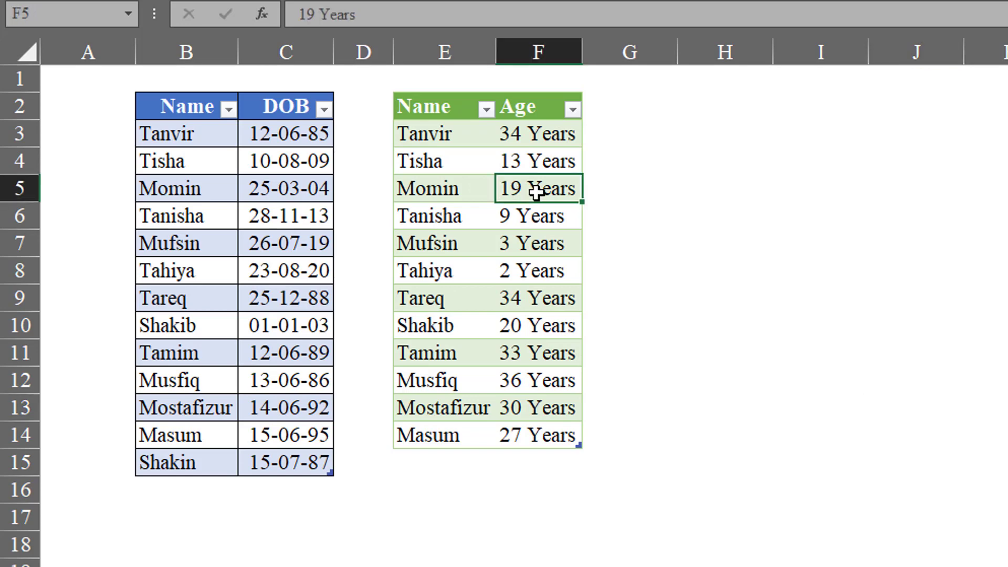
right_click(527, 189)
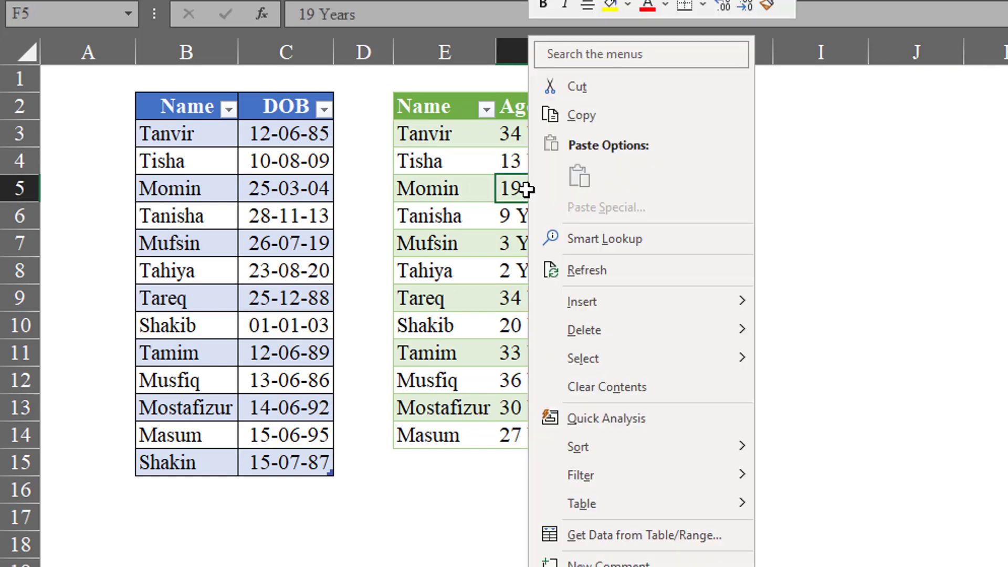
left_click(595, 273)
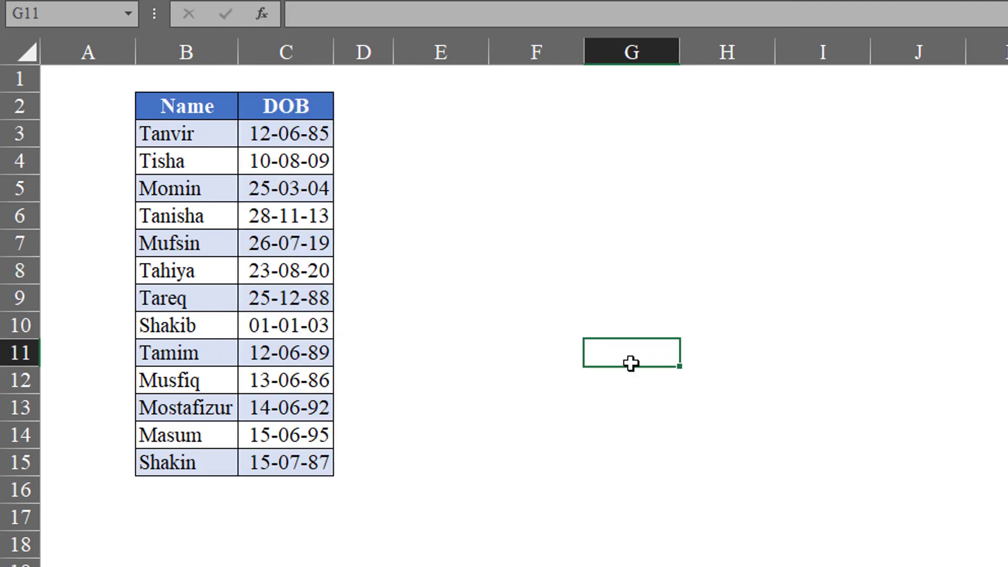
left_click_drag(205, 122, 266, 453)
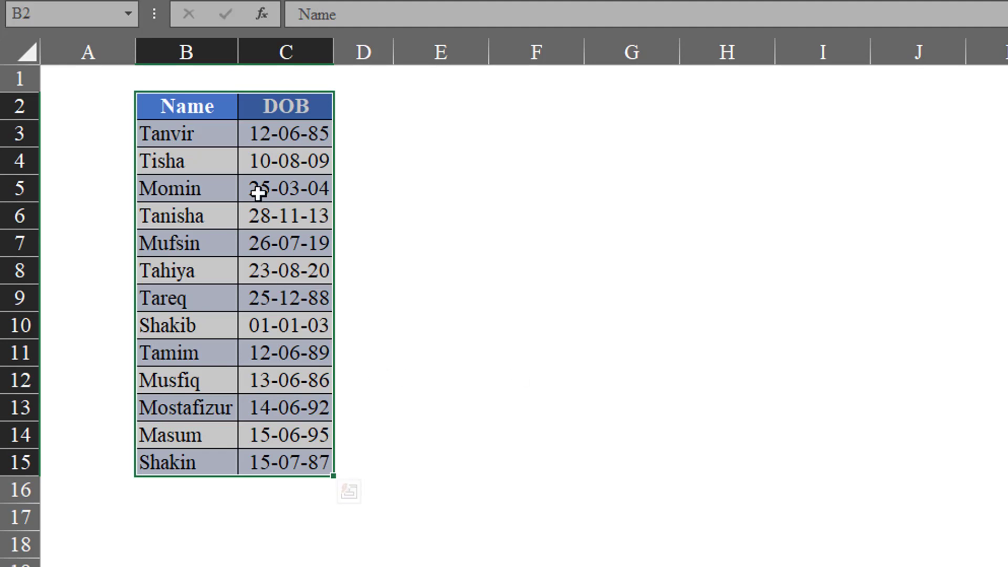
left_click(197, 137)
left_click(284, 135)
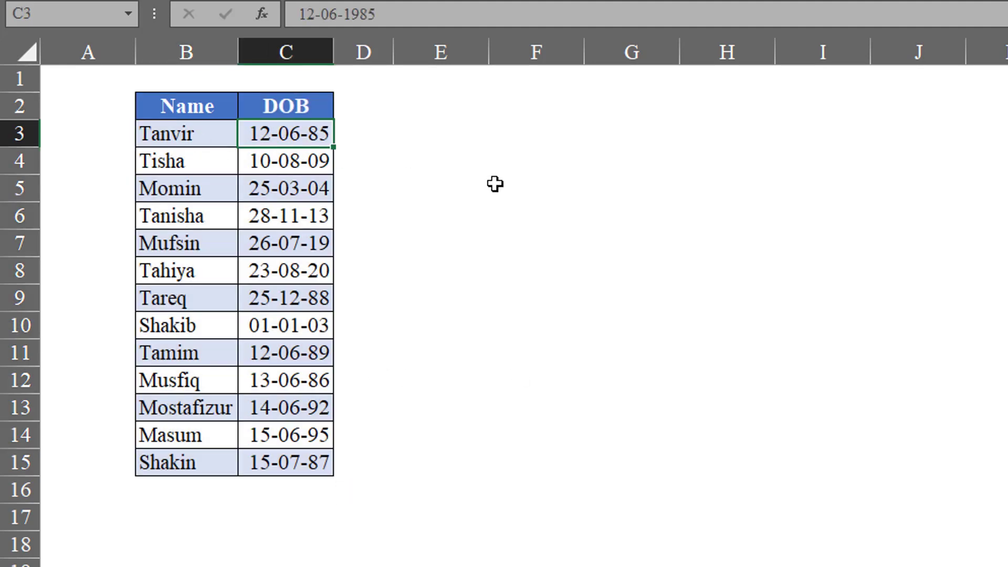
Load the range B2:C15 into the Power Query Editor as a table with headers.
left_click_drag(200, 117, 270, 457)
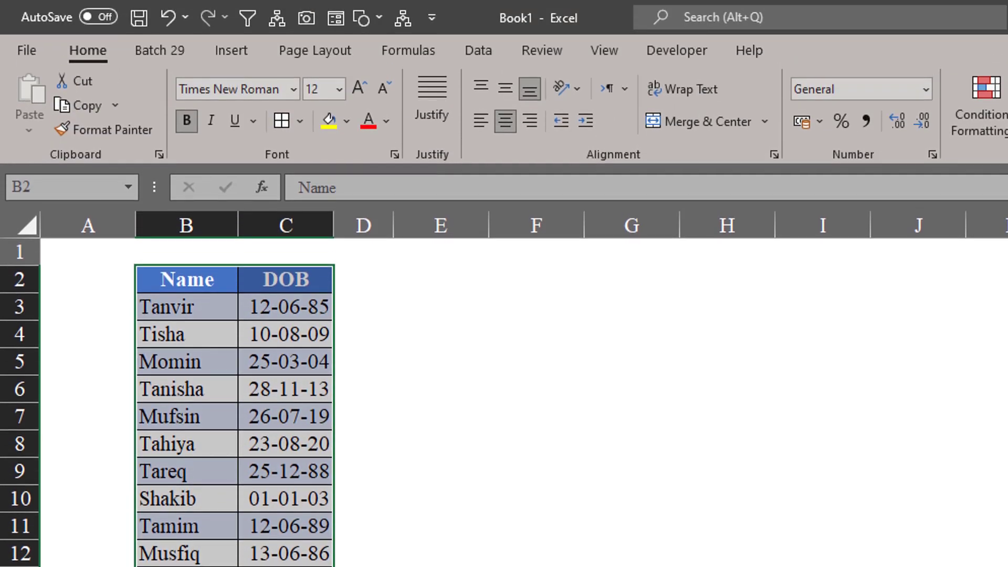
left_click(476, 51)
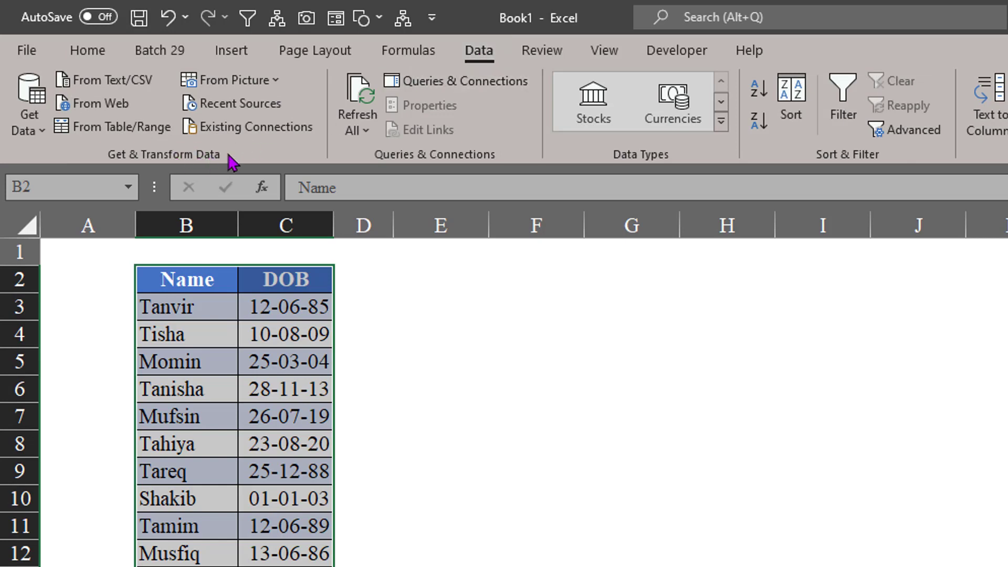
left_click(116, 129)
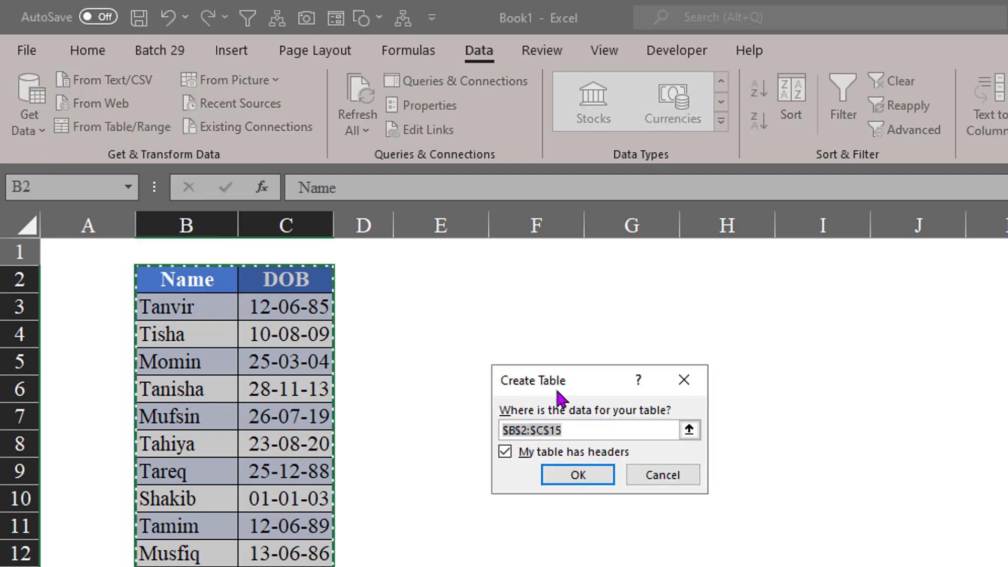
left_click_drag(429, 351, 430, 351)
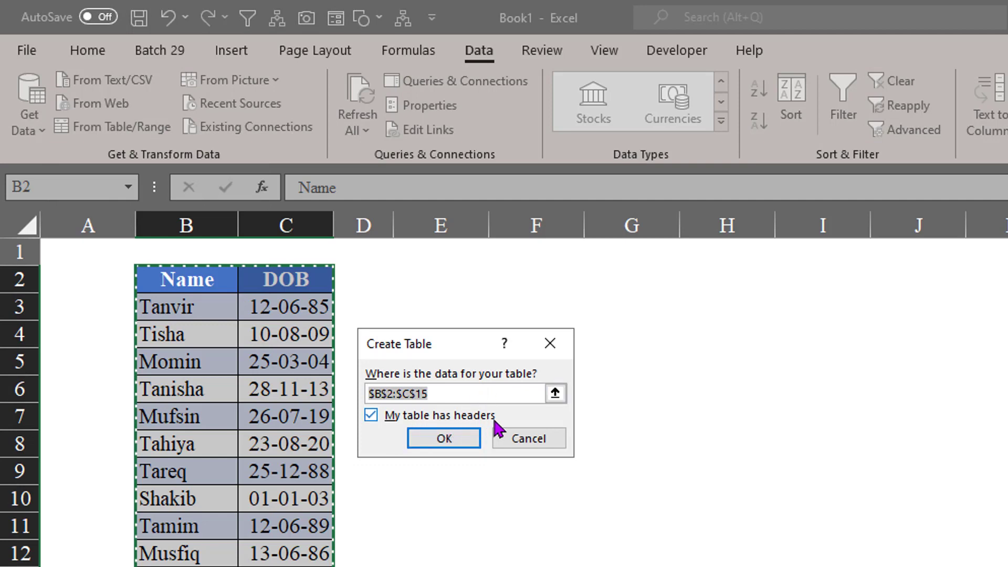
left_click(426, 440)
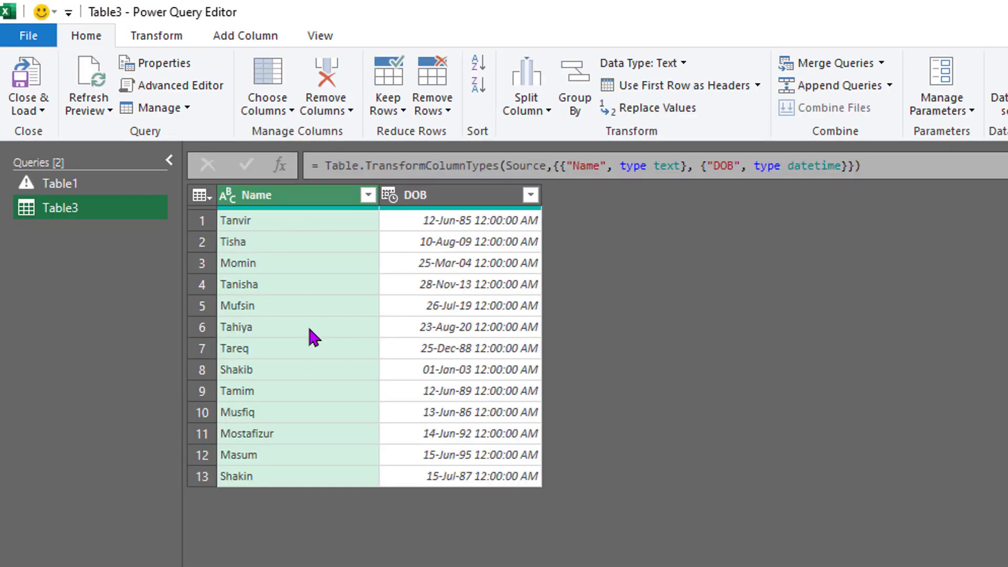
Add an Age column calculated from the DOB column.
left_click(409, 316)
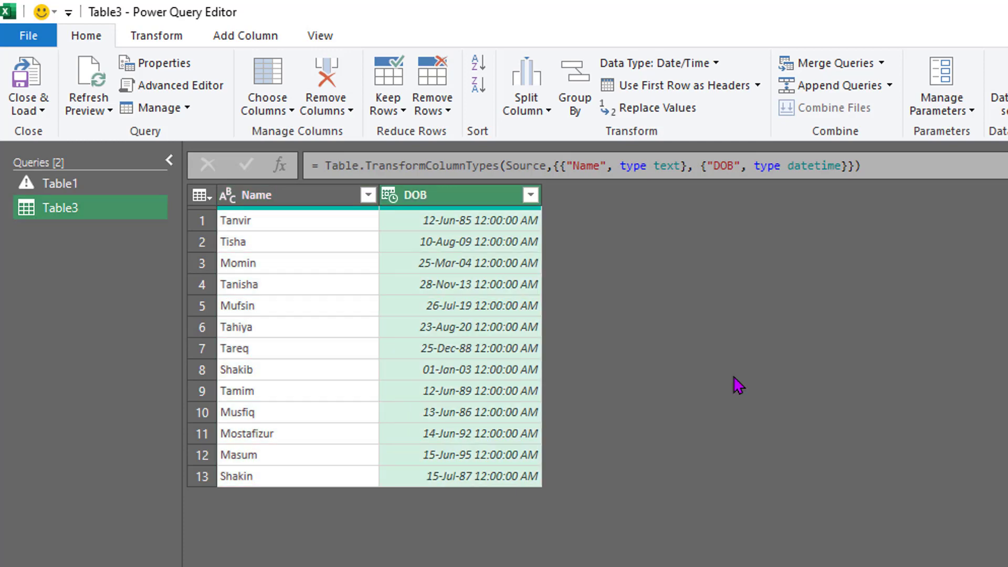
left_click(254, 33)
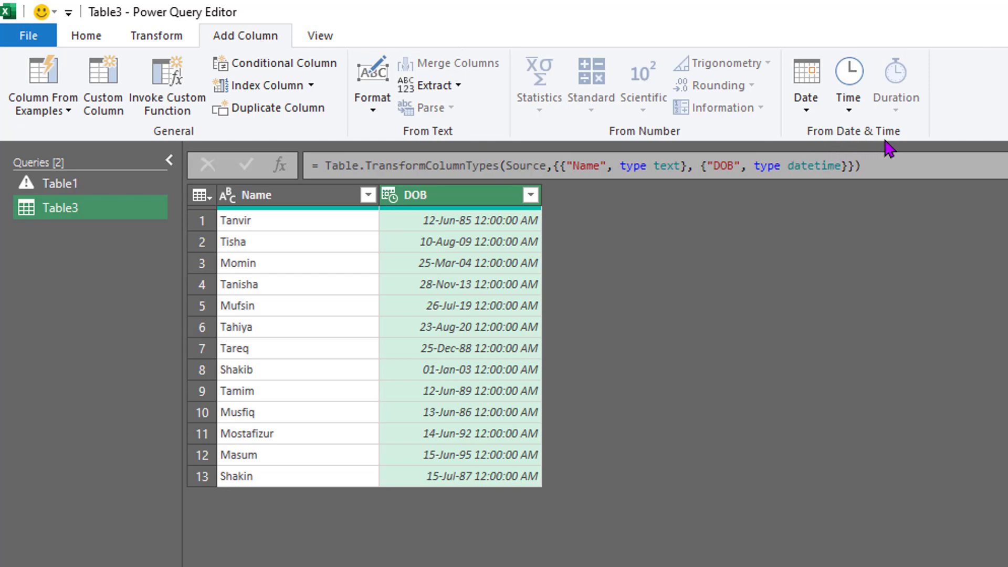
left_click(807, 110)
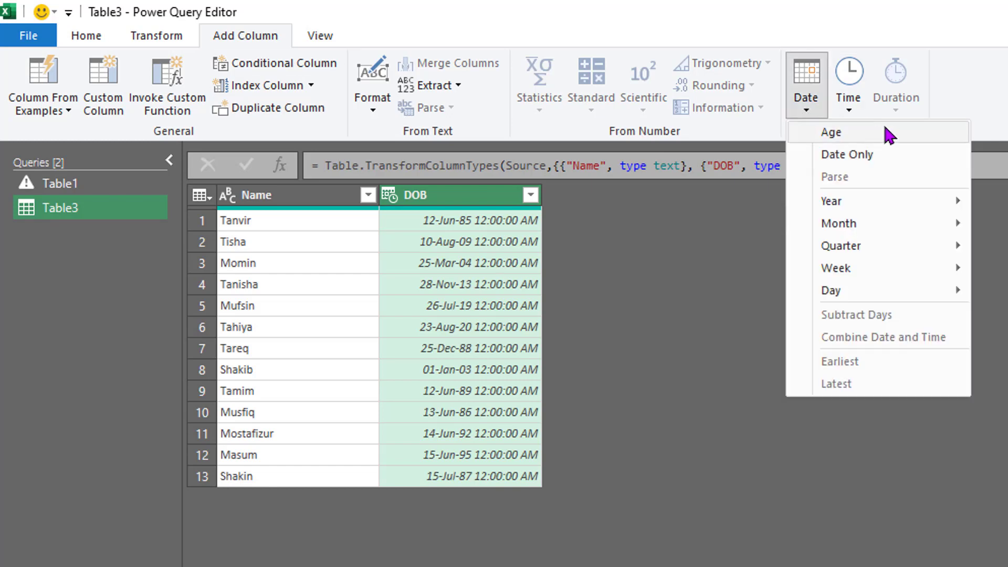
left_click(910, 140)
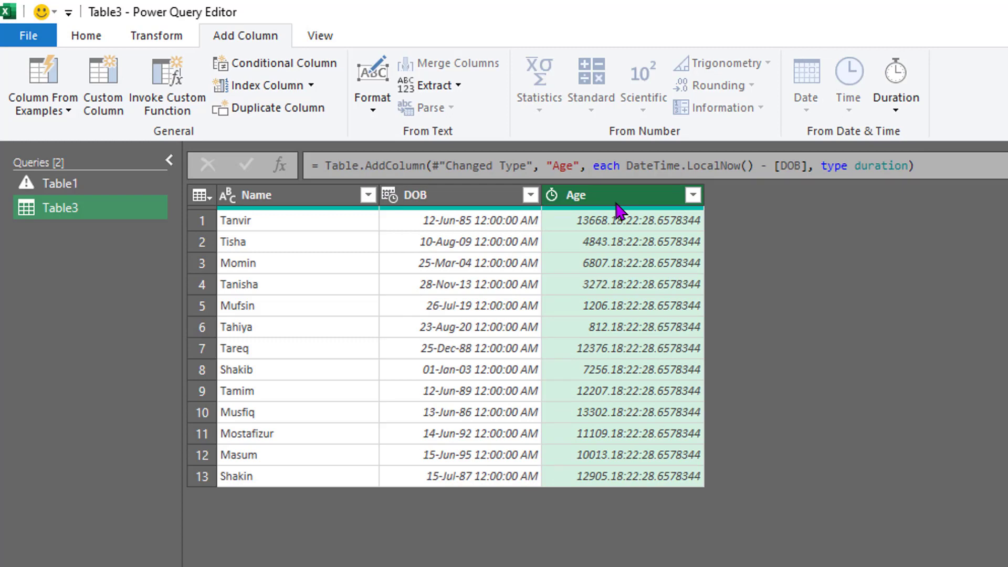
Convert the Age column's durations to total years and set its data type to Whole Number.
left_click(171, 35)
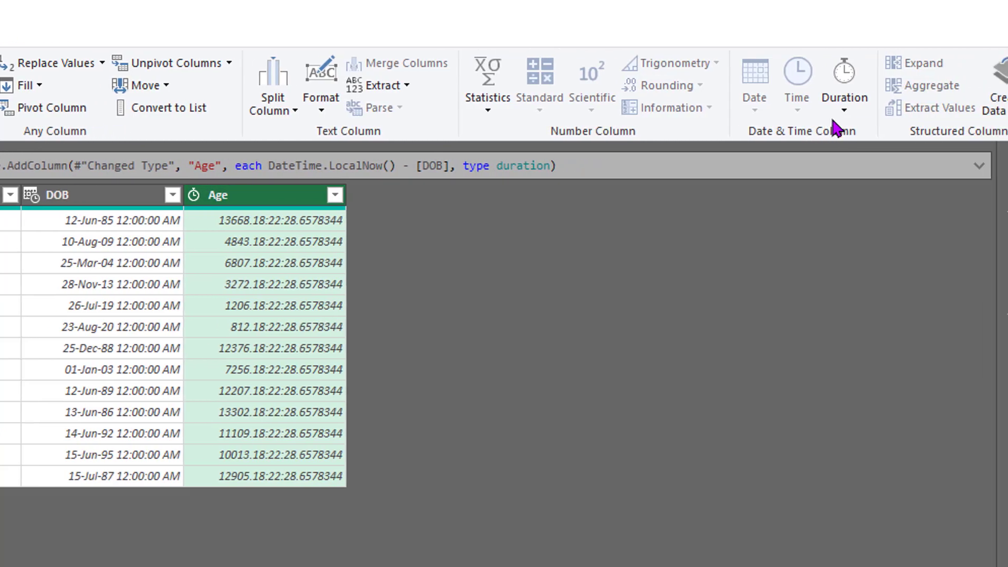
left_click(846, 113)
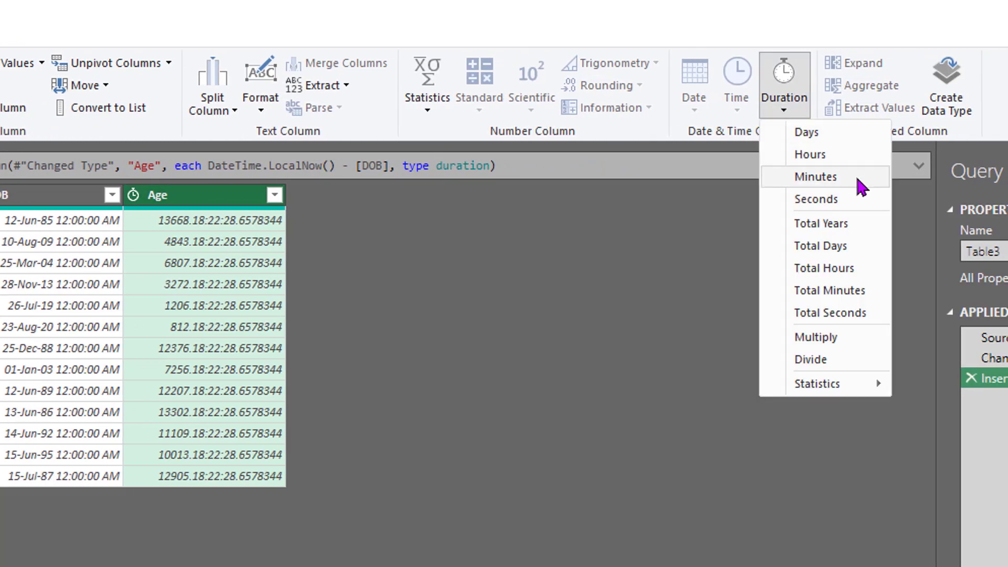
left_click(838, 226)
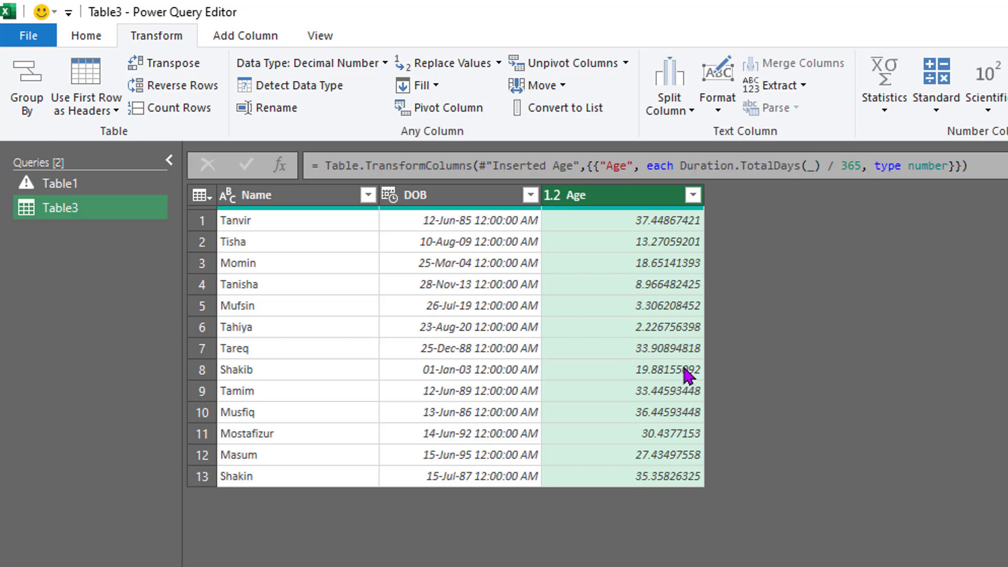
left_click(555, 203)
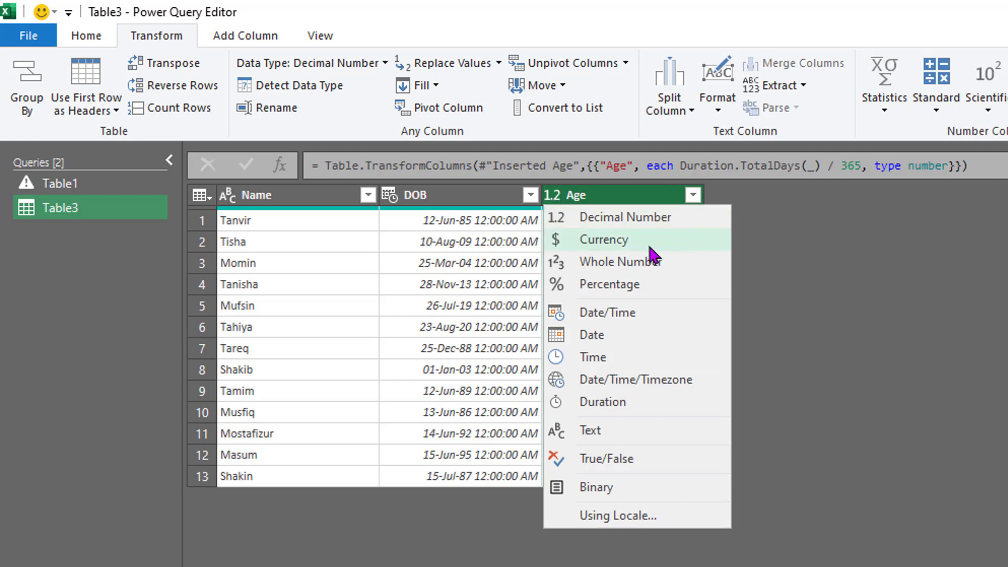
left_click(624, 262)
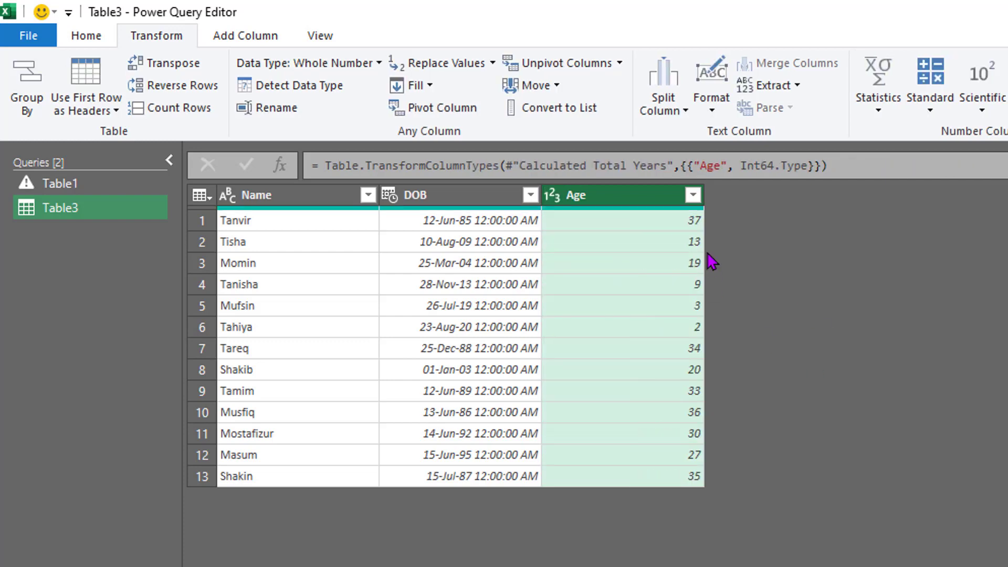
Add the suffix " Years", with a leading space, to every value in the Age column.
left_click_drag(702, 190, 702, 191)
left_click(713, 107)
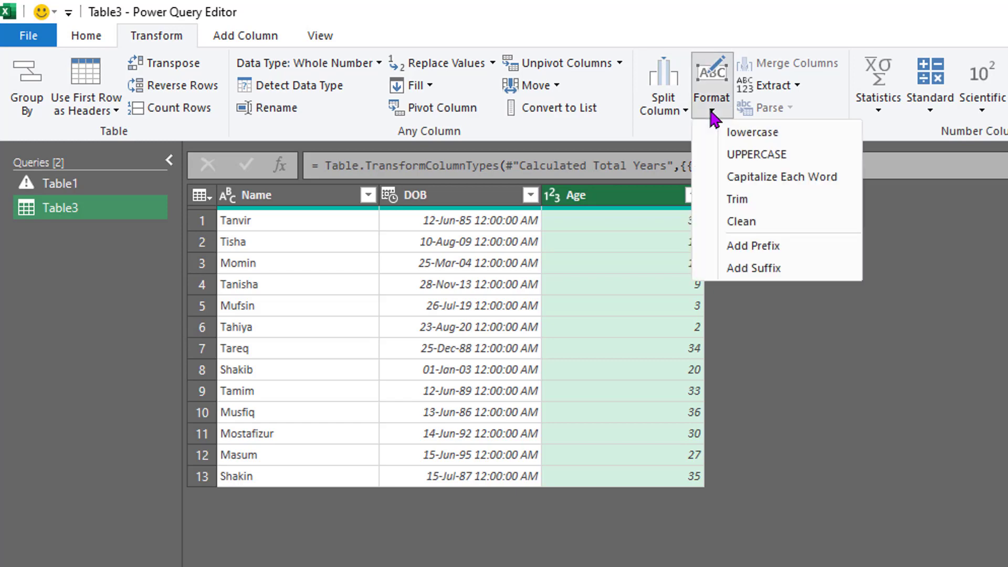
left_click(777, 273)
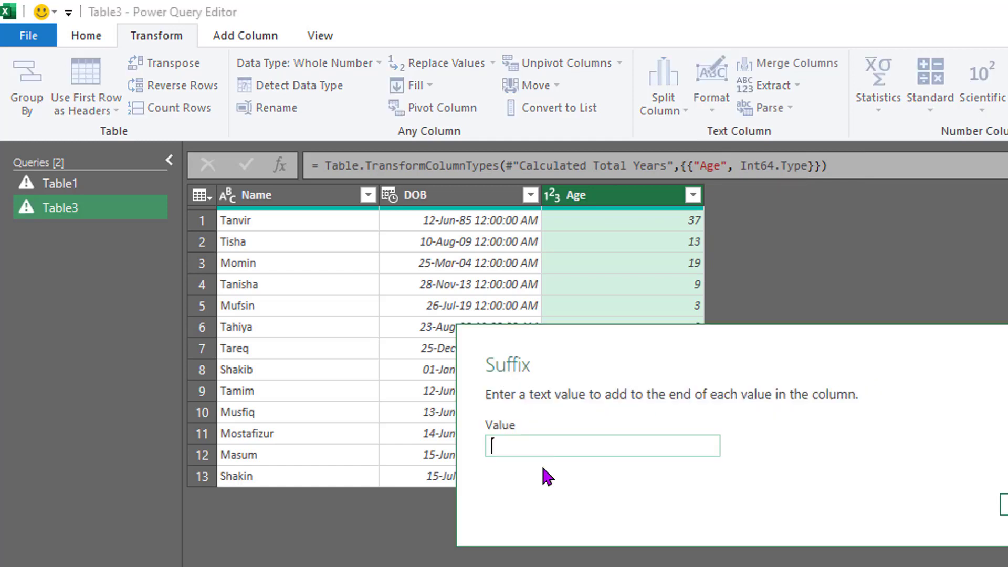
type("Years")
left_click(1005, 512)
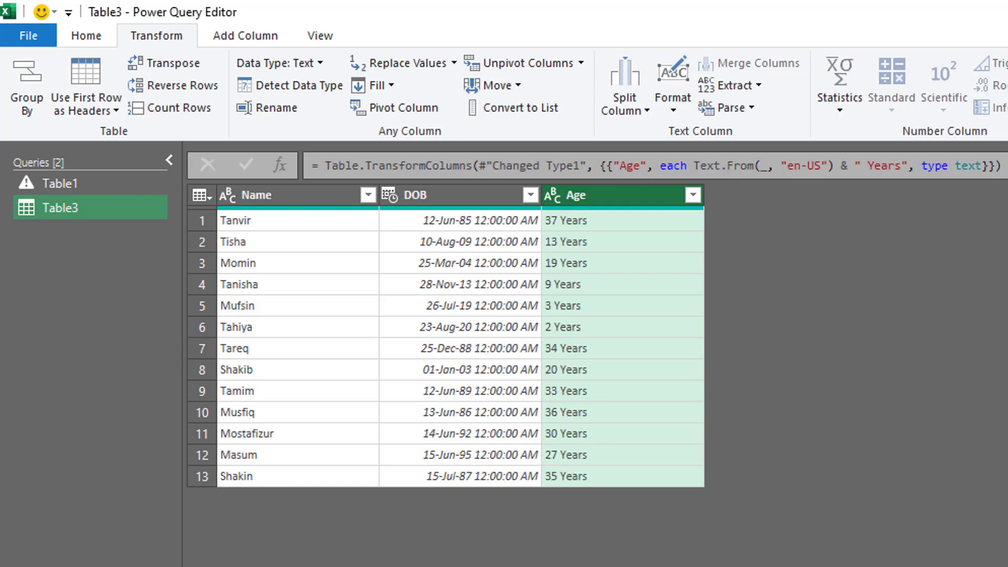
Remove the DOB column from the query, keeping the Name and Age columns.
left_click(479, 195)
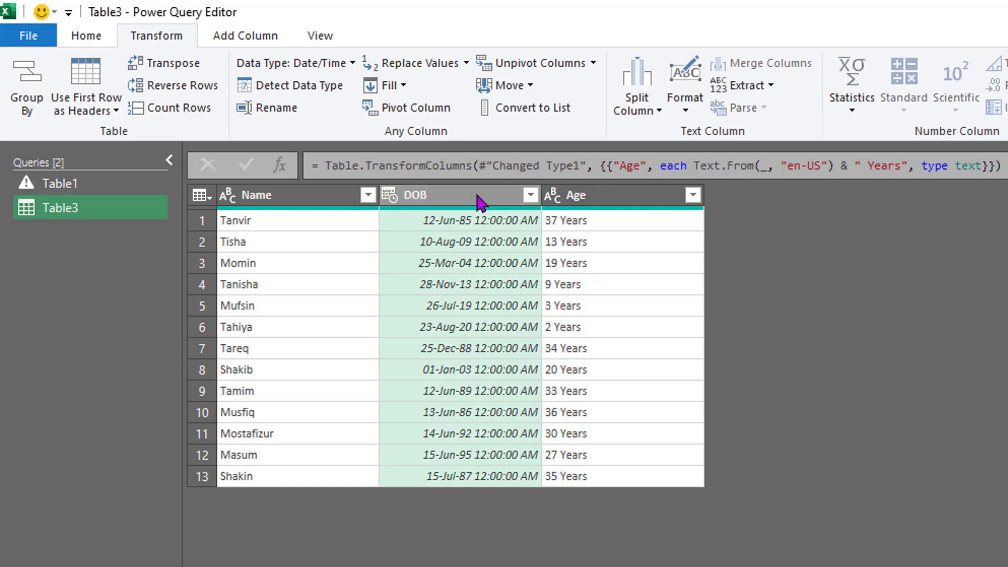
right_click(478, 195)
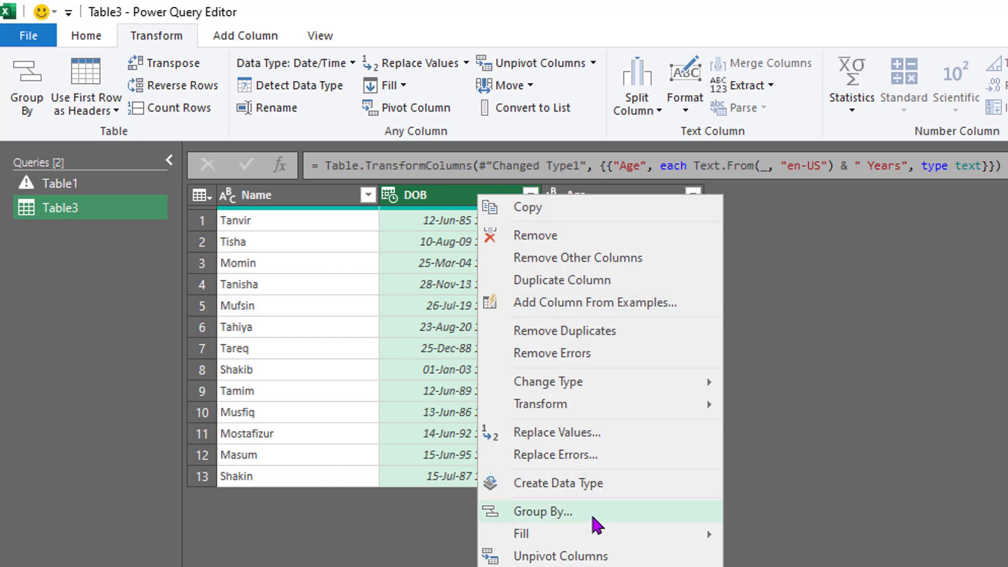
left_click(590, 258)
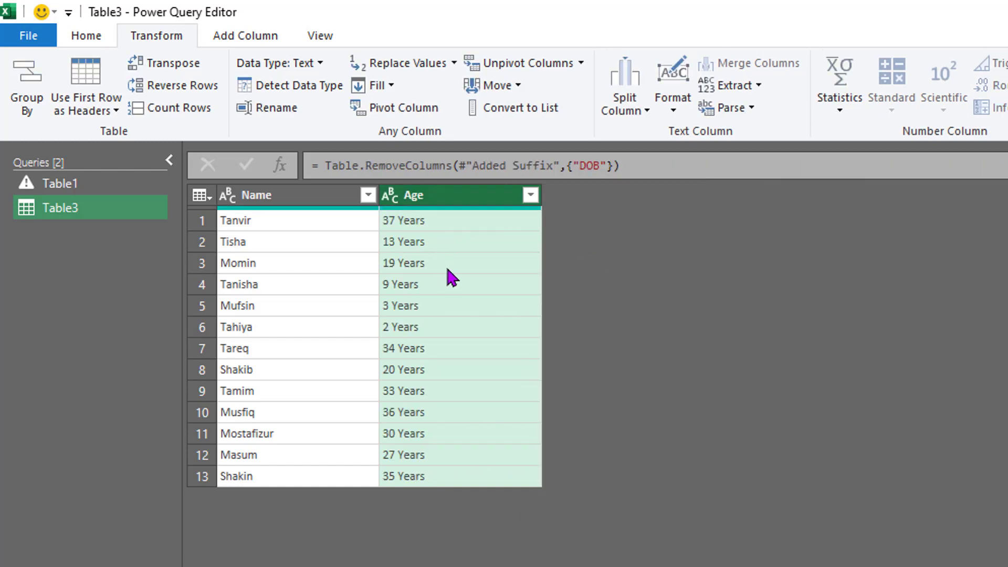
Close the query and load it as a table into the existing worksheet, starting at cell E2.
left_click(82, 36)
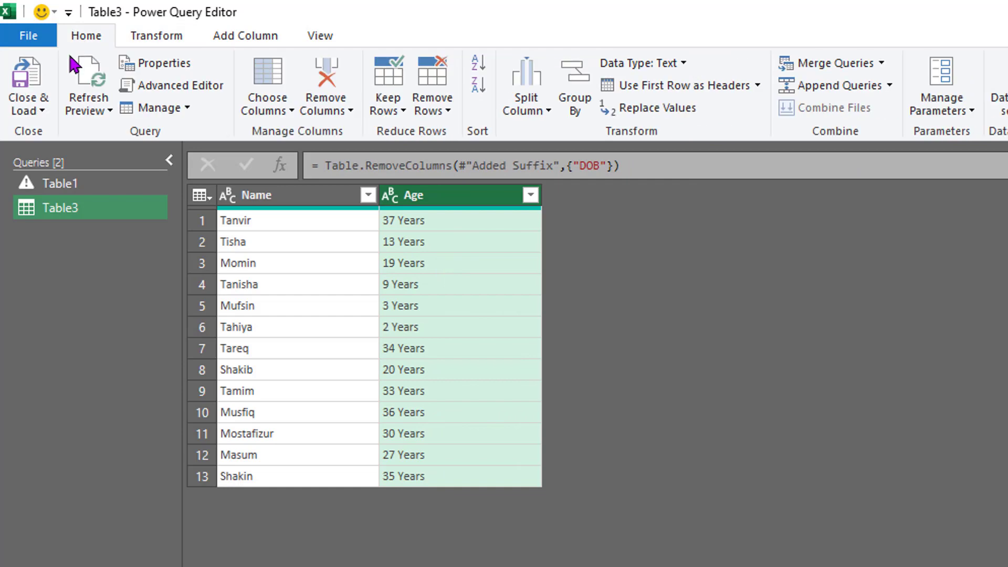
left_click(43, 111)
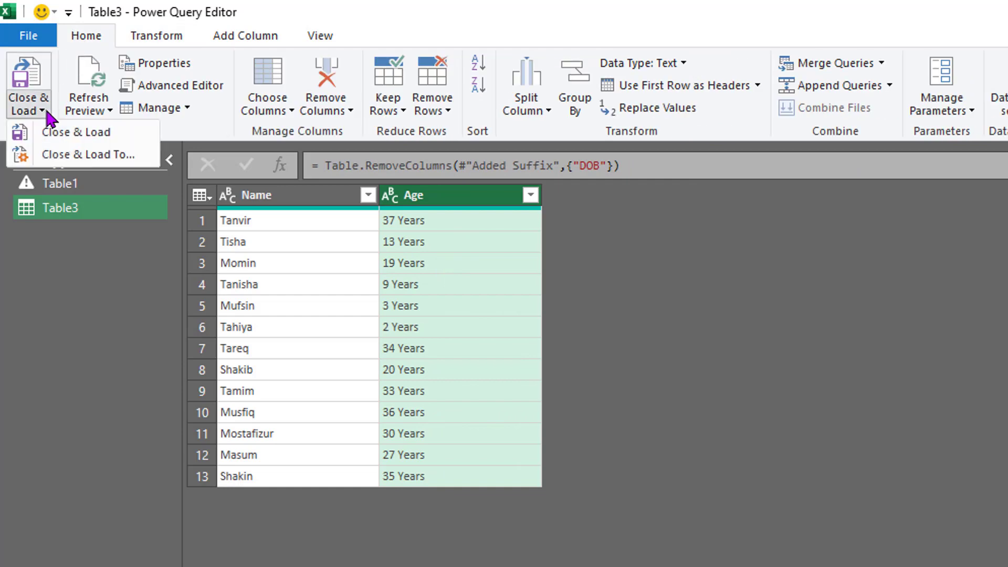
left_click(97, 156)
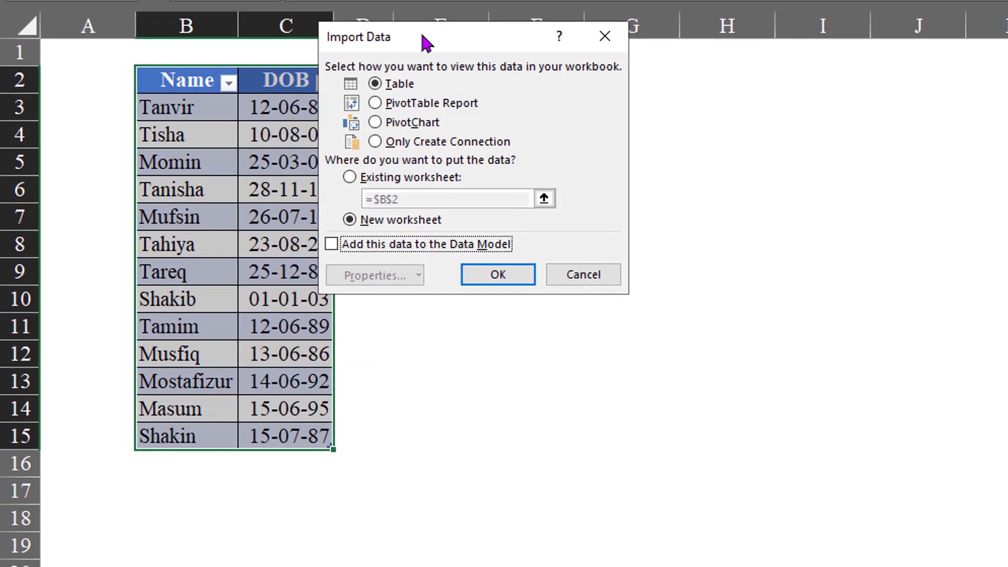
left_click_drag(427, 42, 559, 158)
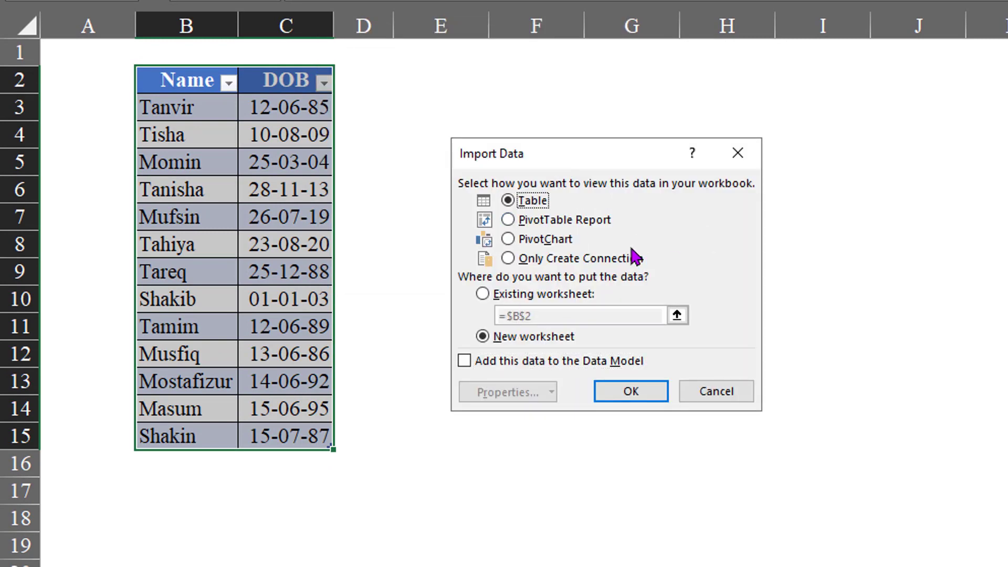
left_click(532, 296)
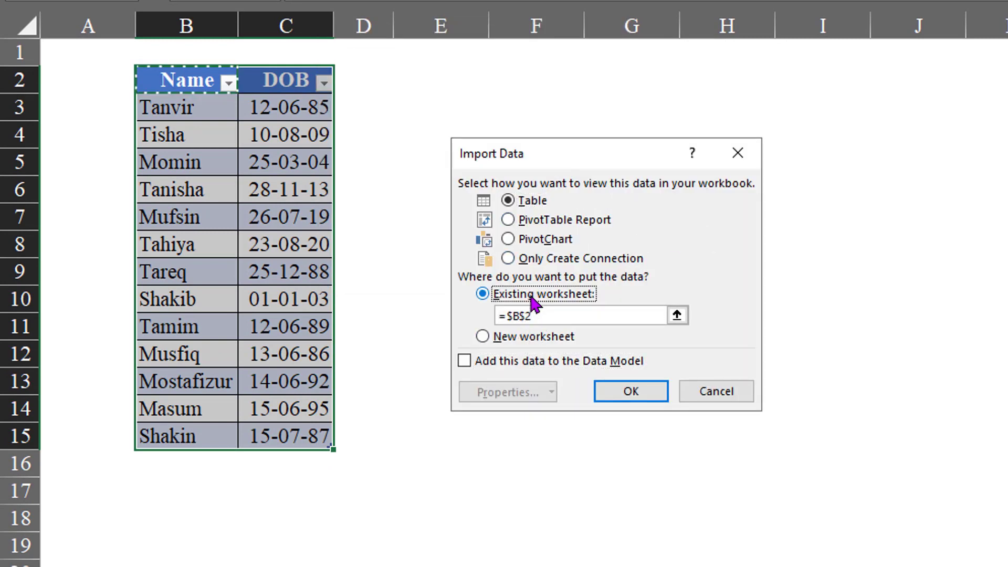
left_click(441, 86)
left_click(632, 392)
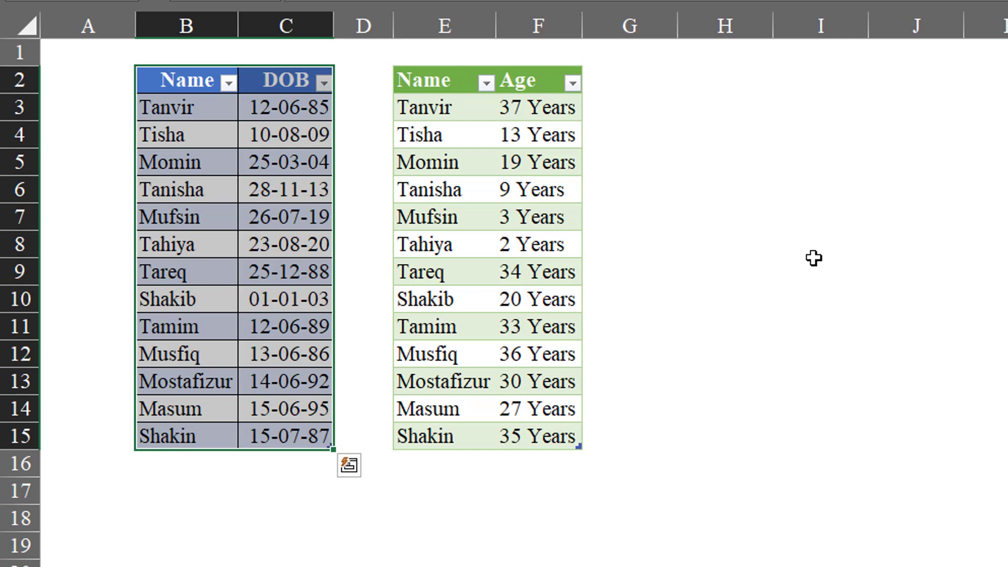
Add a record in row 16 of the source table with the person's full name and date of birth.
left_click(301, 250)
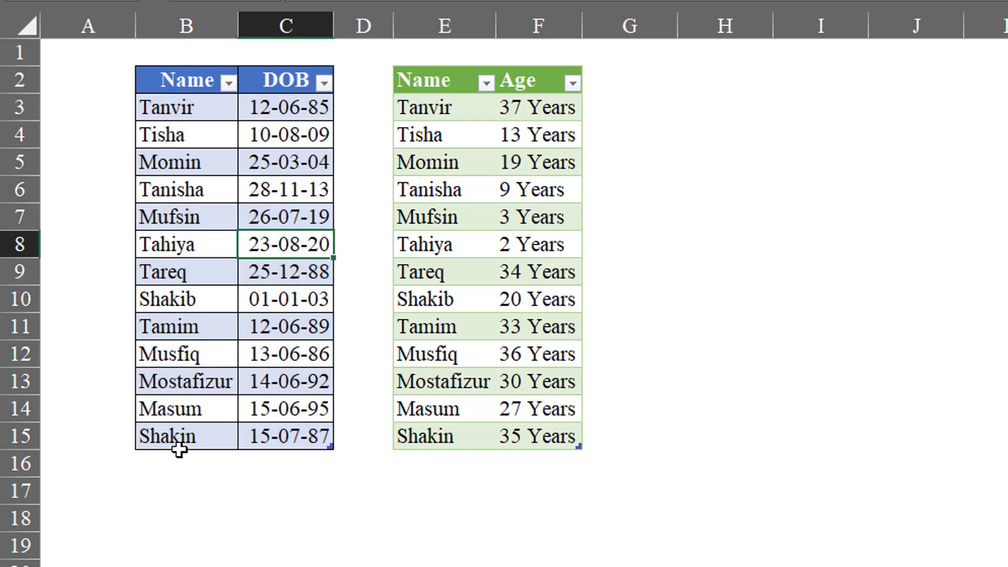
left_click(179, 463)
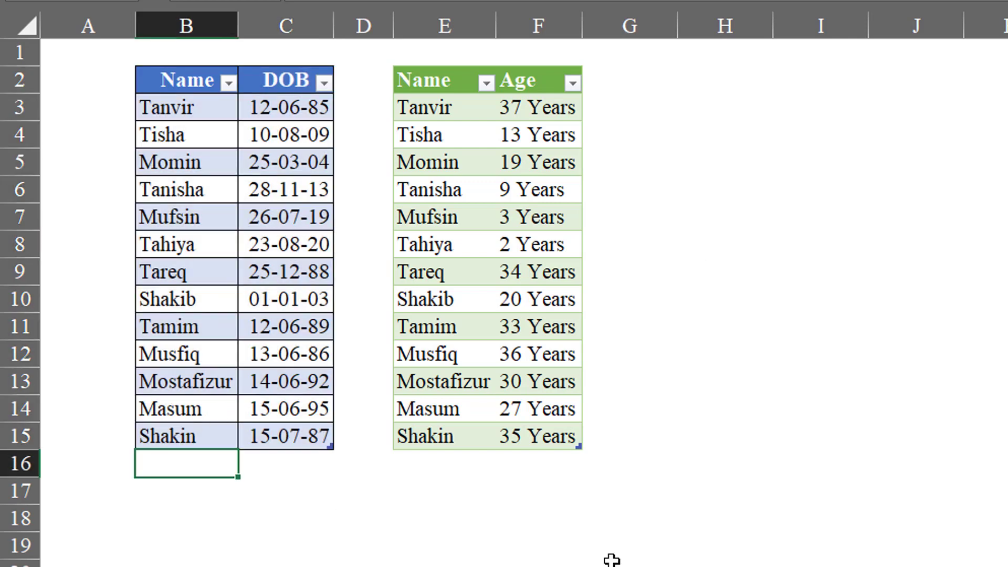
type("Tamim ")
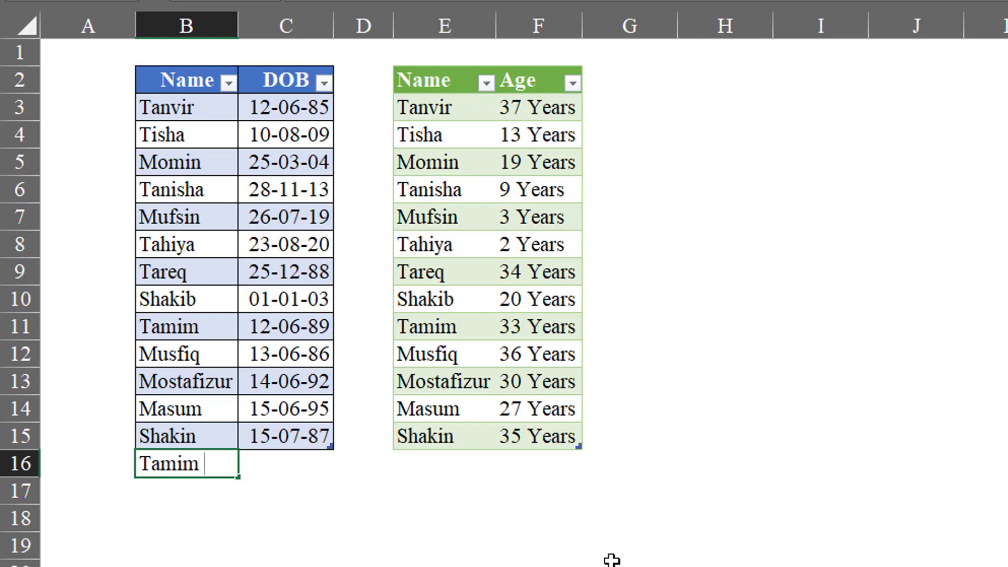
type("Iqba")
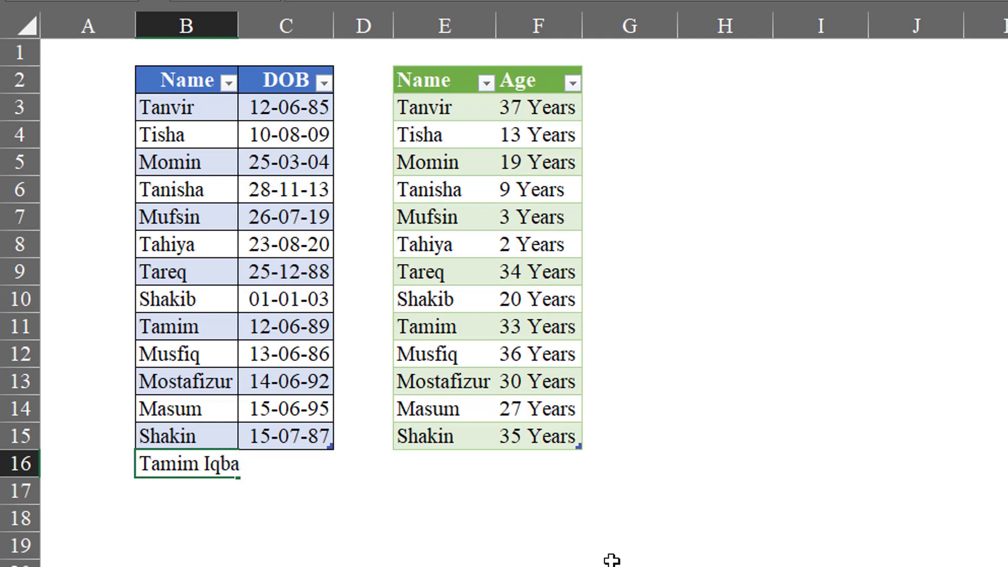
type("l")
key("Tab")
type("2")
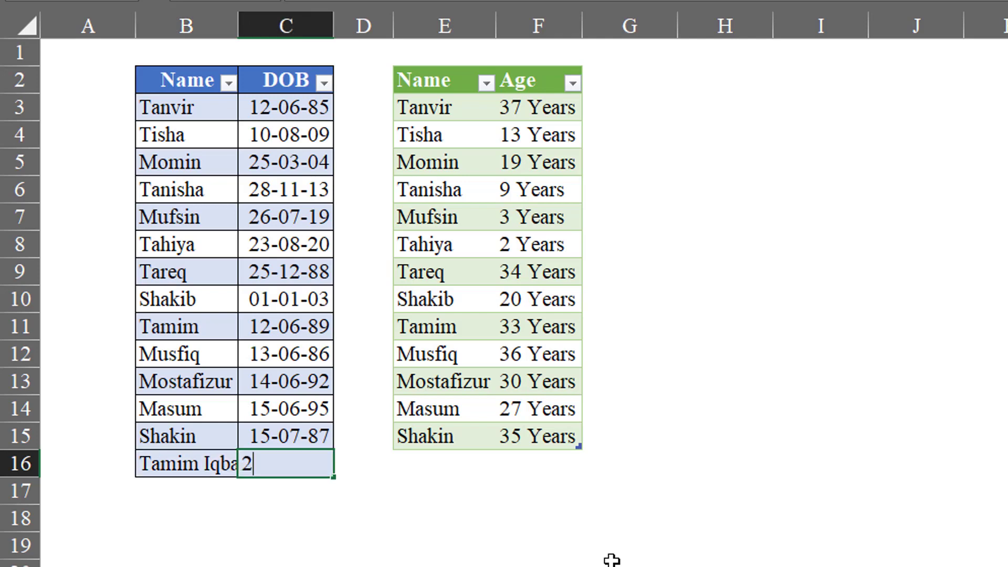
type("5-12-1987")
left_click(589, 507)
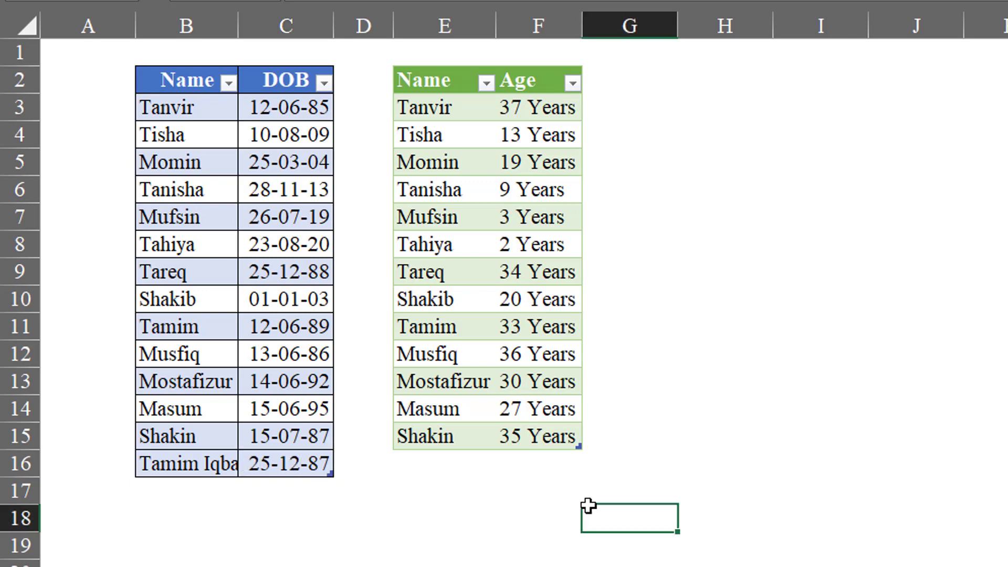
Refresh the loaded Name and Age table to include the added source record.
left_click(541, 256)
right_click(541, 256)
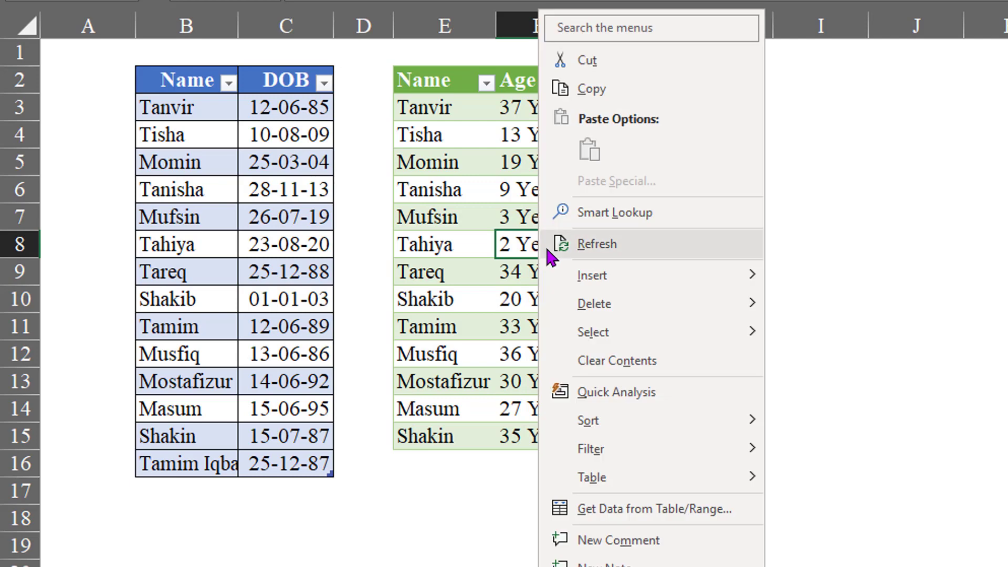
left_click(603, 243)
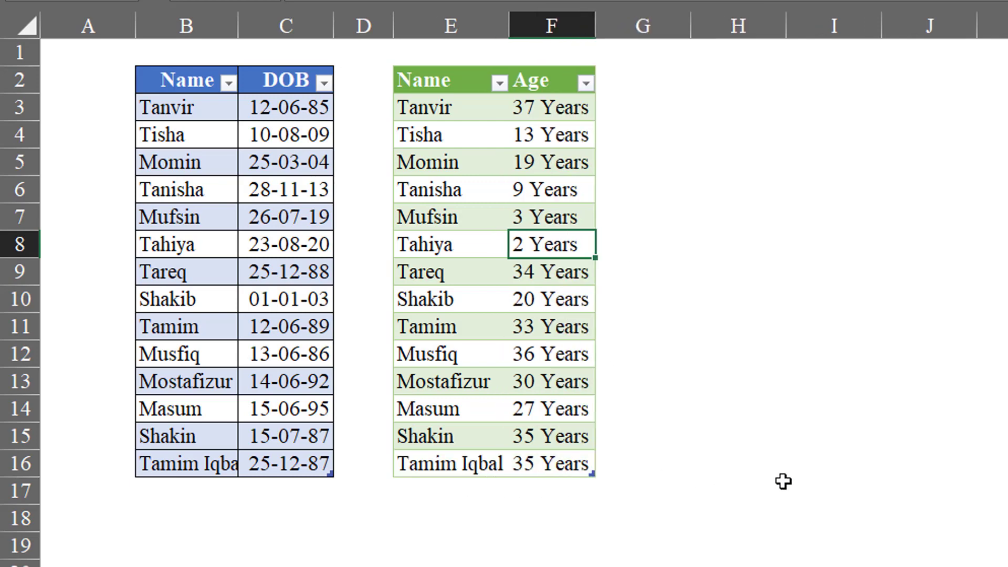
Clear the dates of birth in cells C5:C8 and refresh the Name and Age table.
left_click_drag(291, 167, 291, 251)
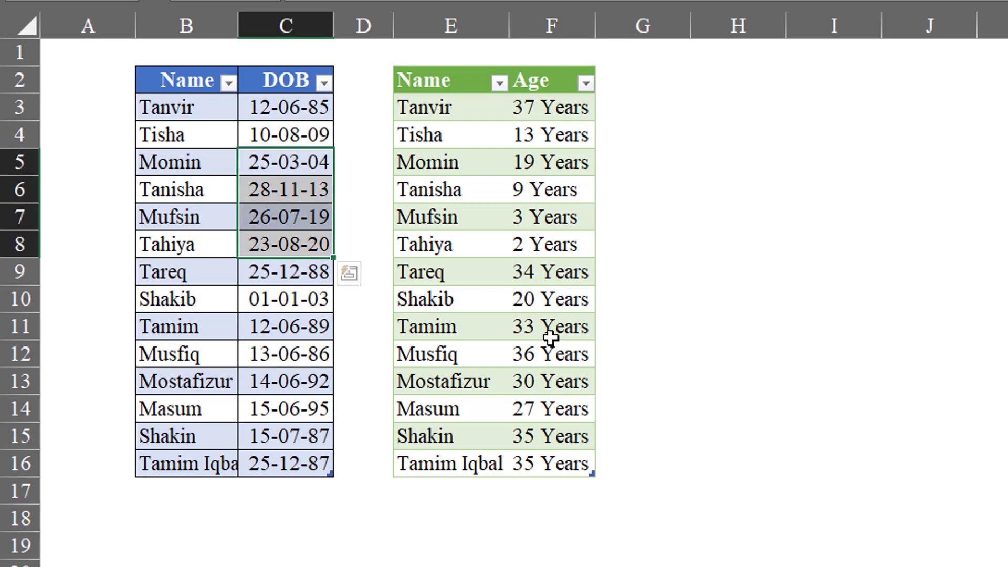
key("Delete")
left_click(535, 158)
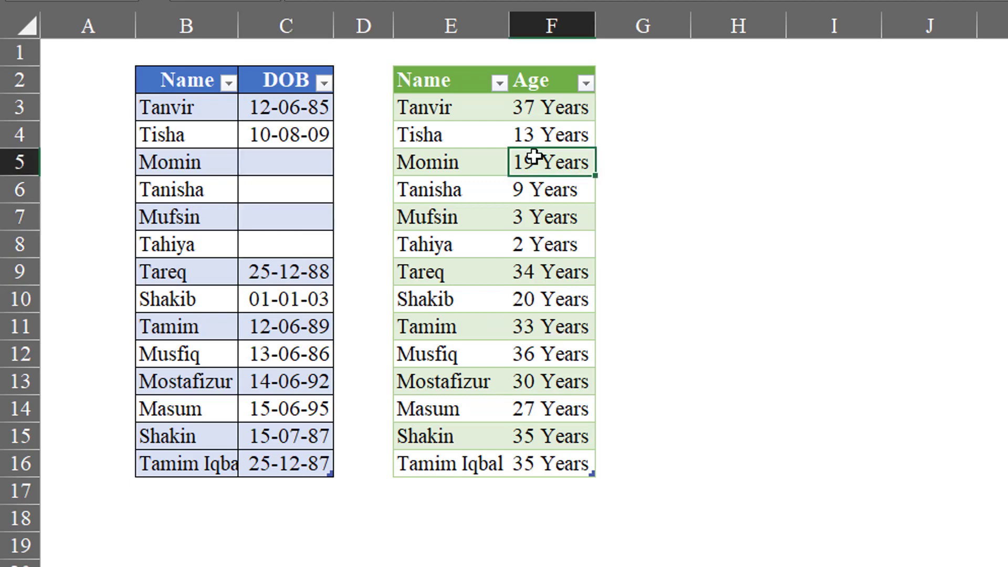
right_click(534, 157)
left_click(612, 244)
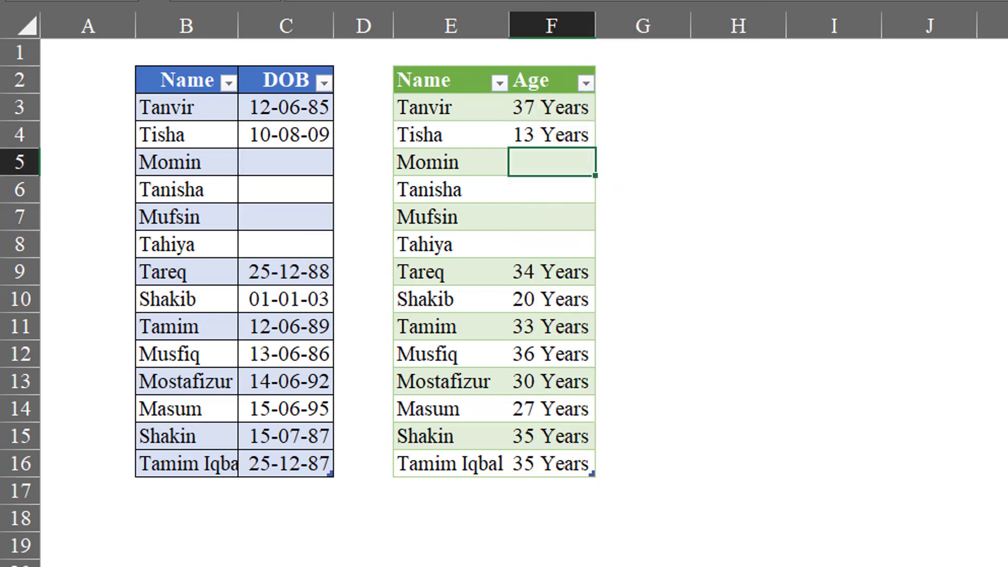